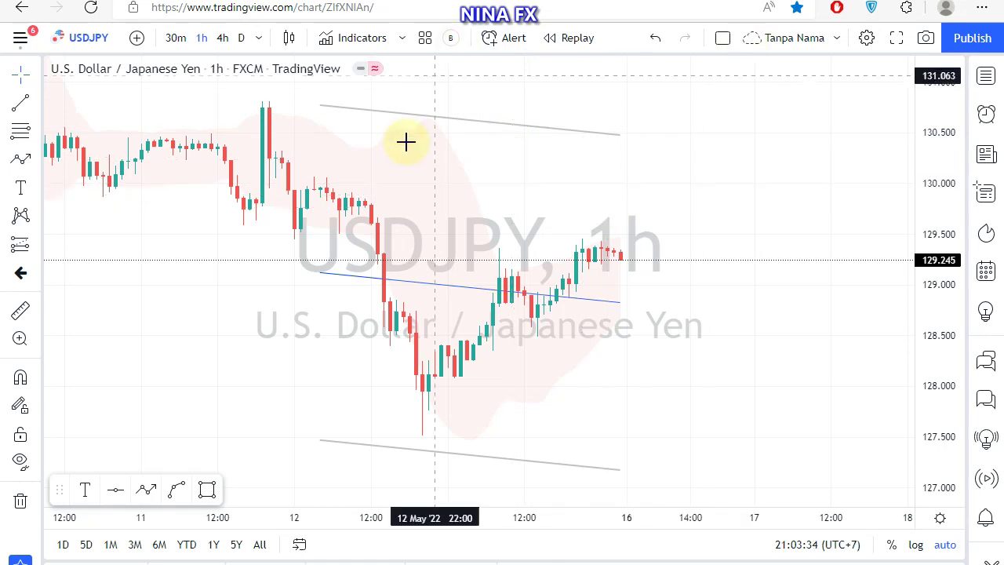
Step: Draw a Fib Retracement from the 130.808 swing high down to the 127.513 low
click(22, 132)
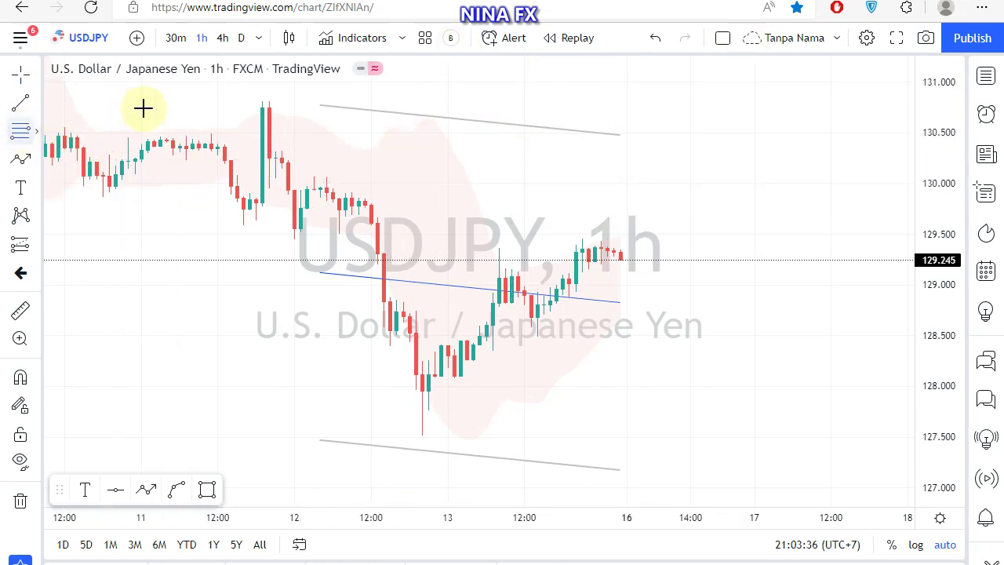
click(196, 101)
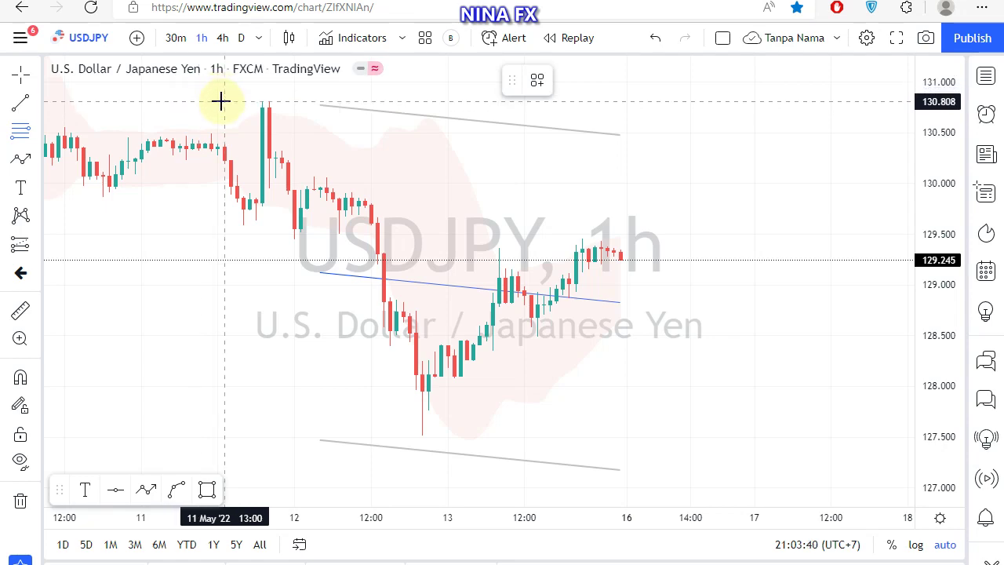
click(222, 100)
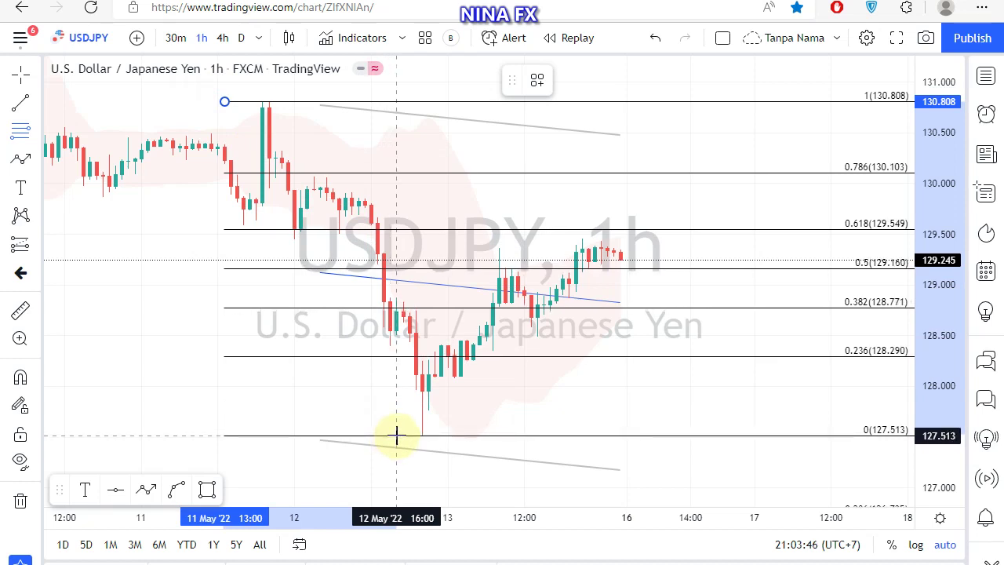
click(397, 436)
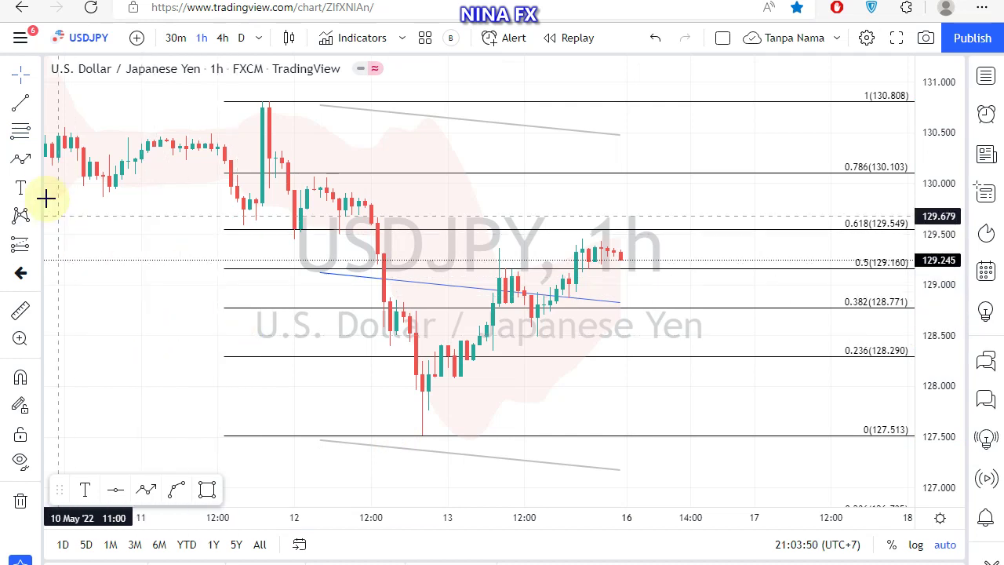
Step: Draw a path arrow from the last candle down near 128.0, up to 0.618, then below 127.513
click(21, 161)
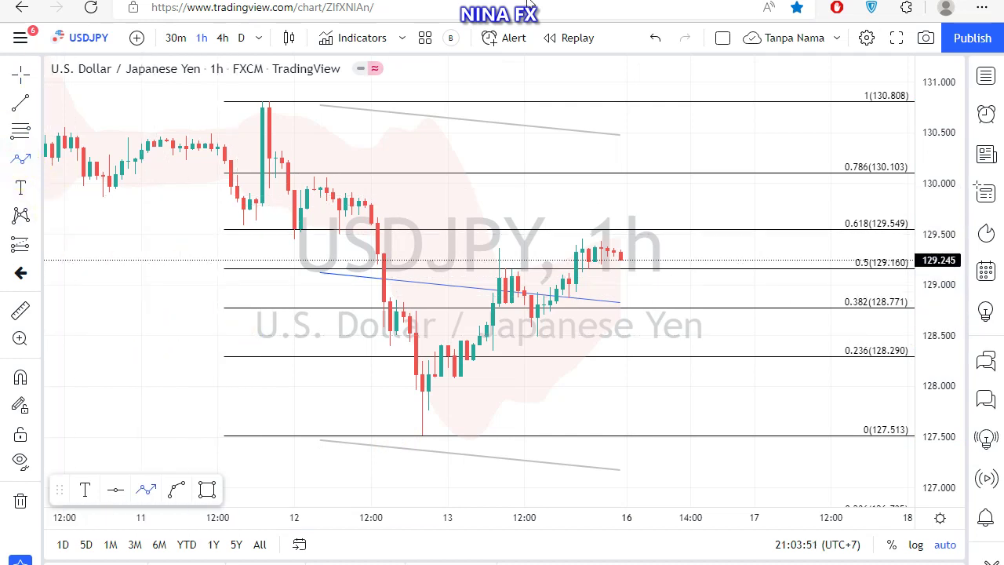
click(635, 264)
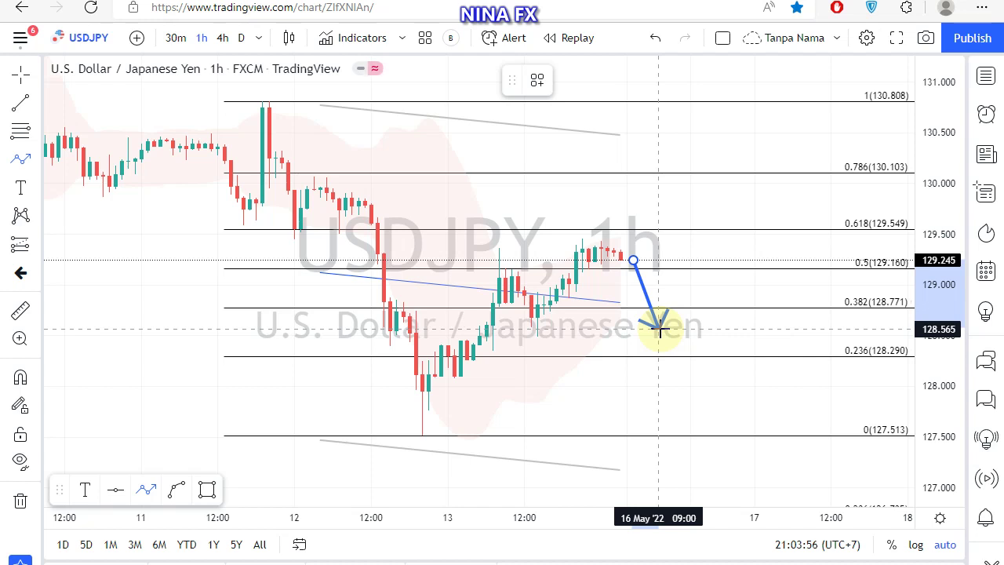
click(677, 390)
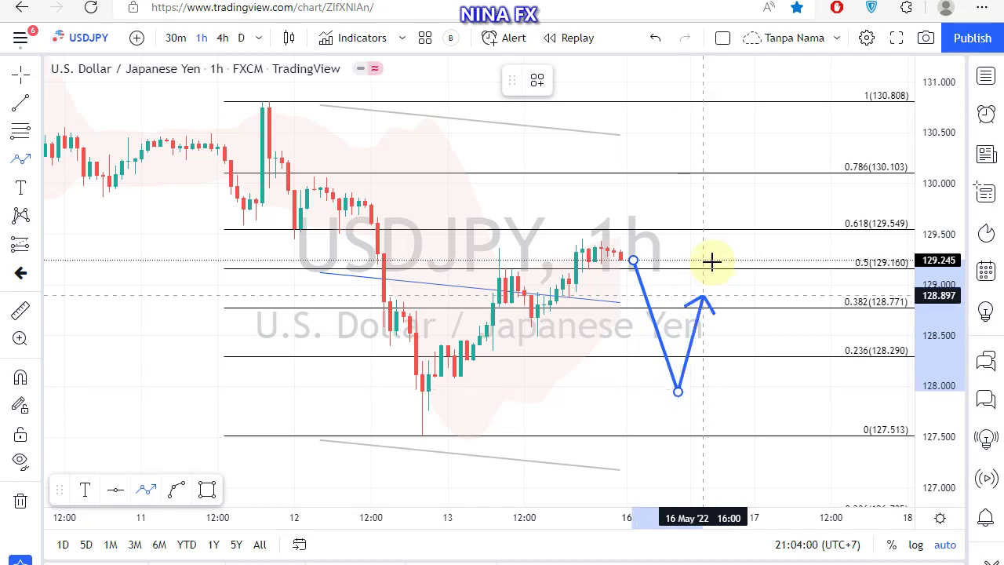
click(723, 222)
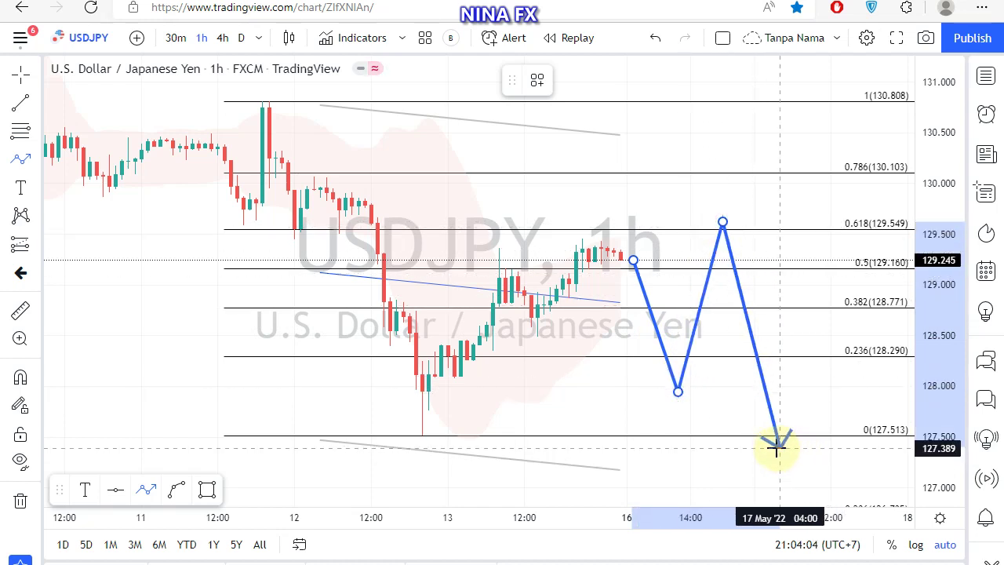
double_click(773, 448)
click(750, 393)
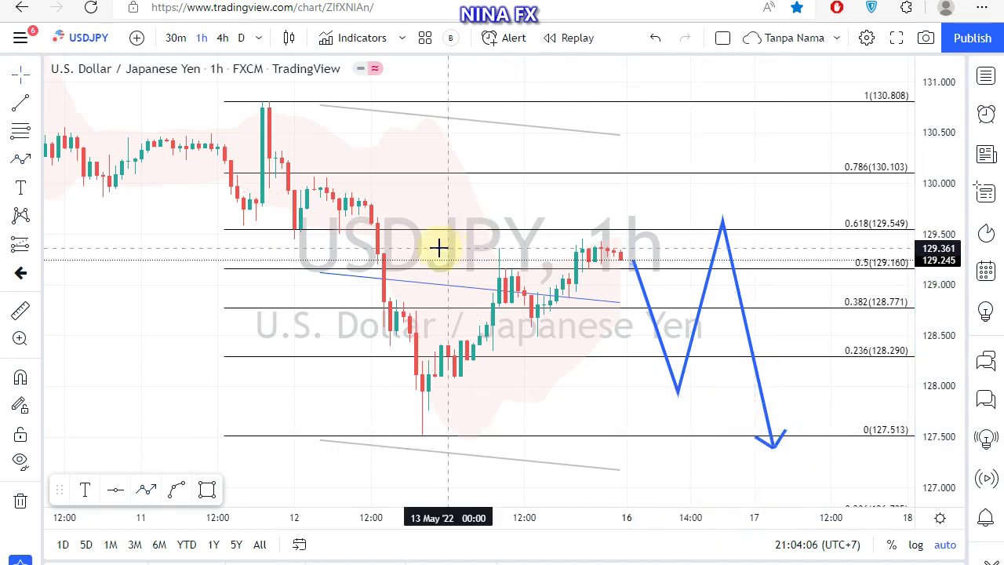
Step: Add a green text label 'USDJPY, Sell 129.540 Tp 127.500' and nudge it to the chart top
click(21, 189)
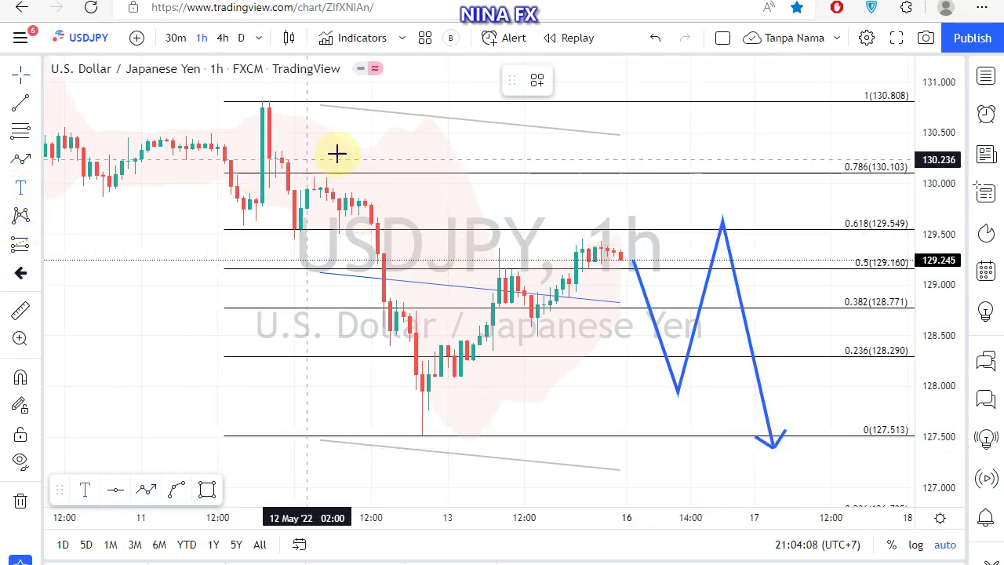
click(361, 127)
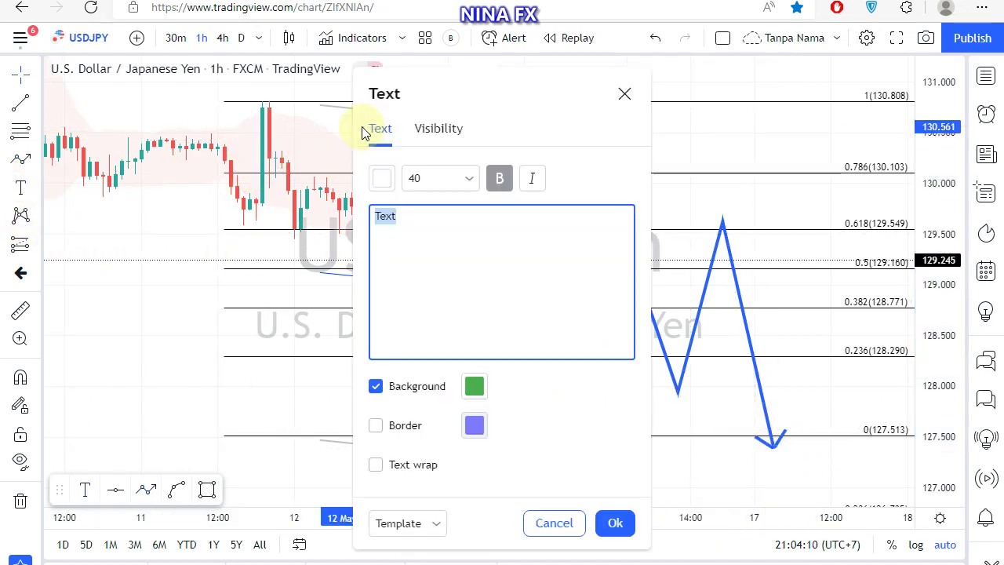
text(USDJP)
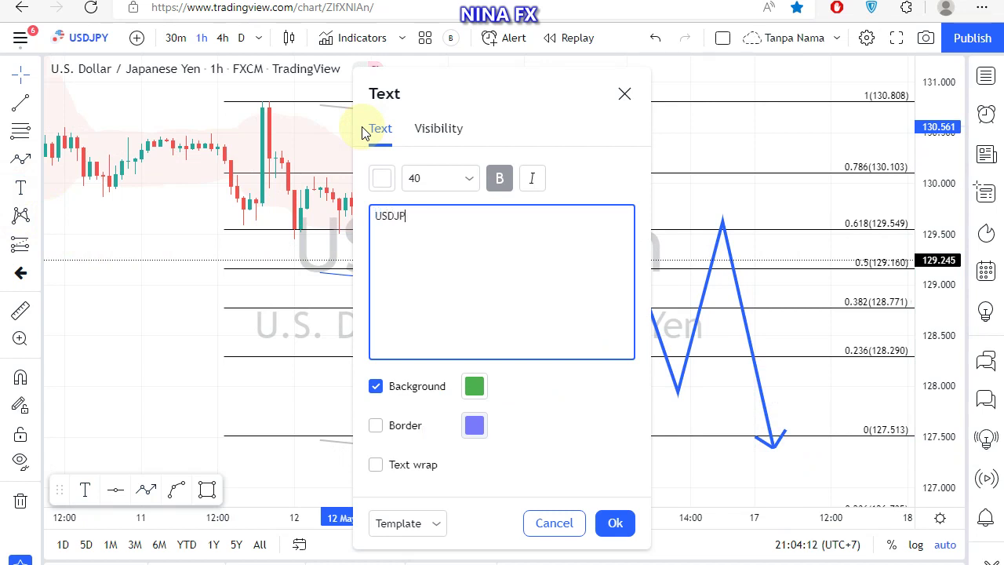
text(Y, Sell )
text(1)
text(29)
text(.540 )
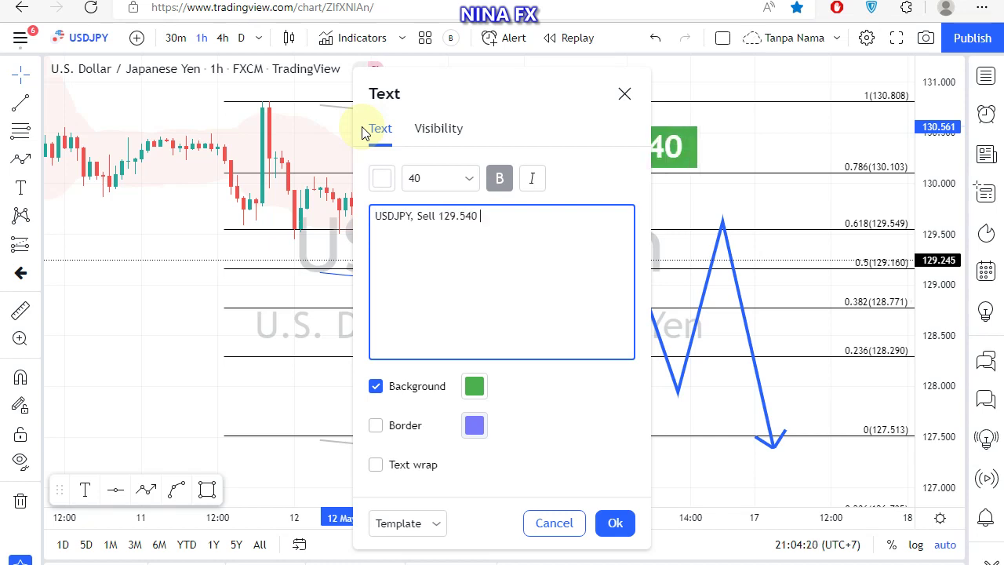
text(Tp 12)
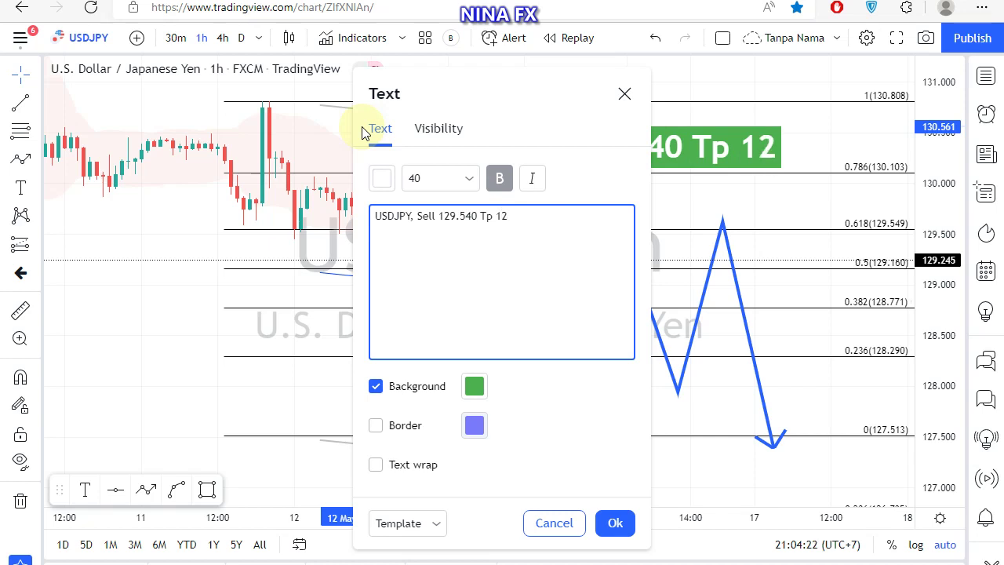
text(7.500)
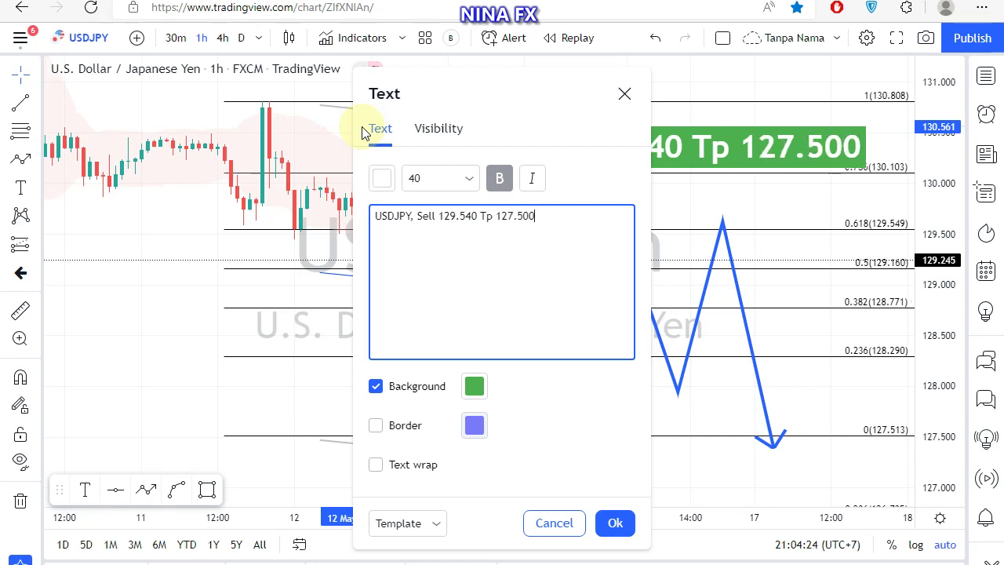
click(238, 249)
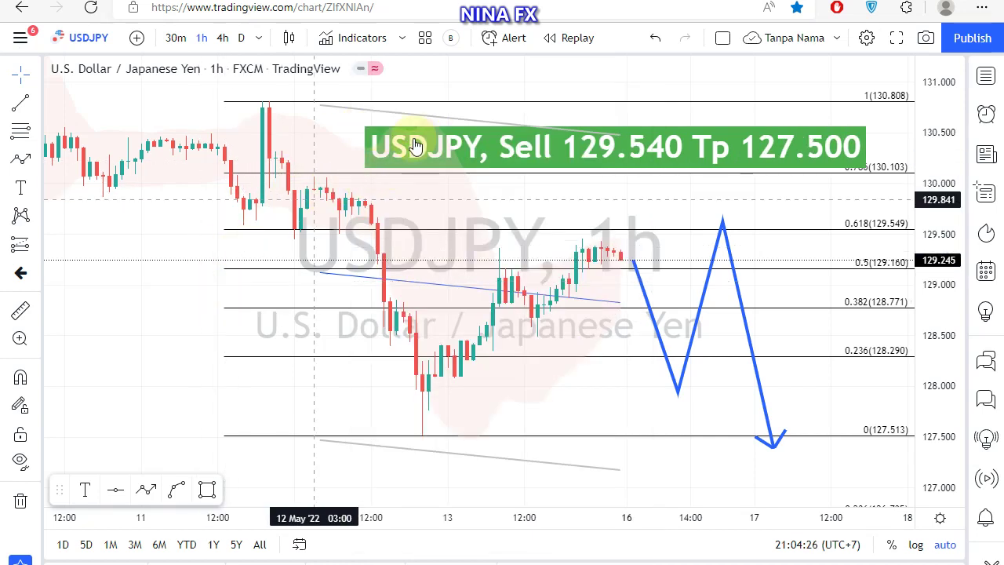
drag(713, 140, 682, 133)
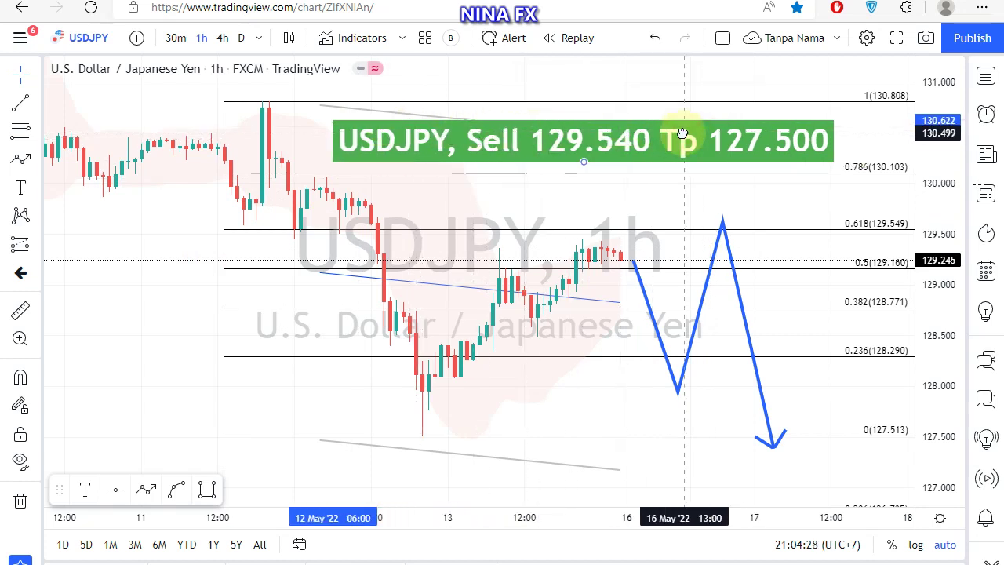
click(201, 314)
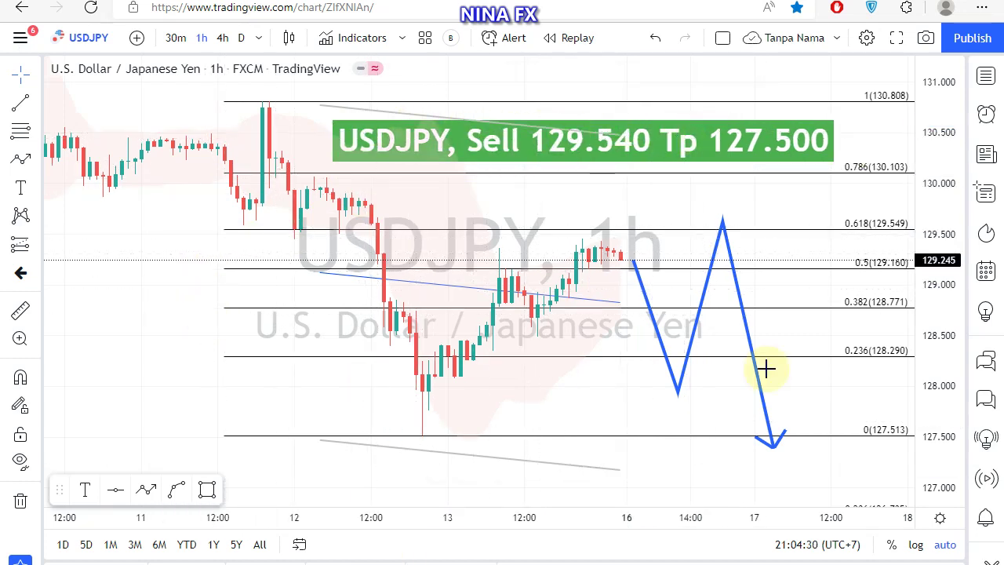